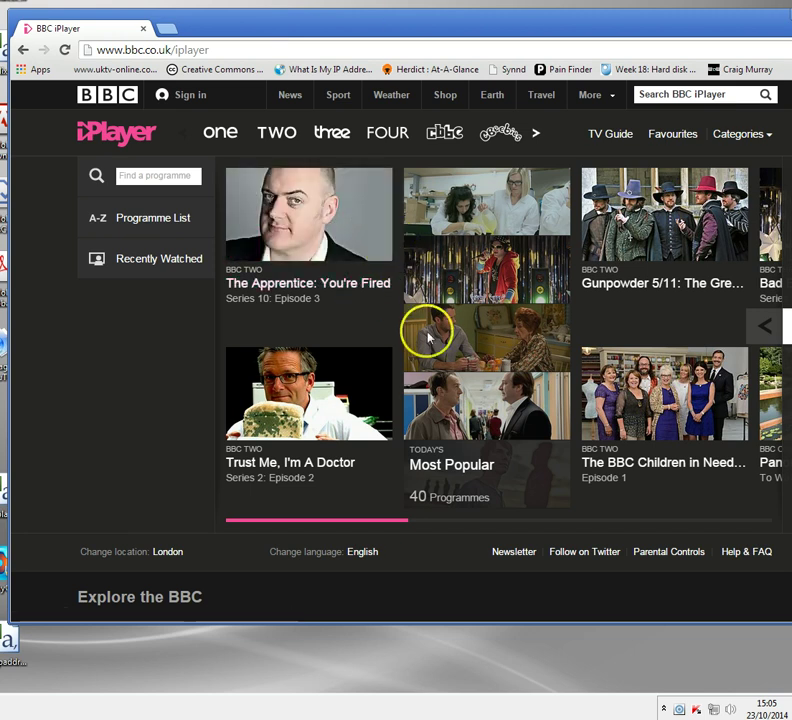
Play The Apprentice: You're Fired from its tile, reaching the Series 10 Episode 3 UK-only page.
mouse_move(245, 262)
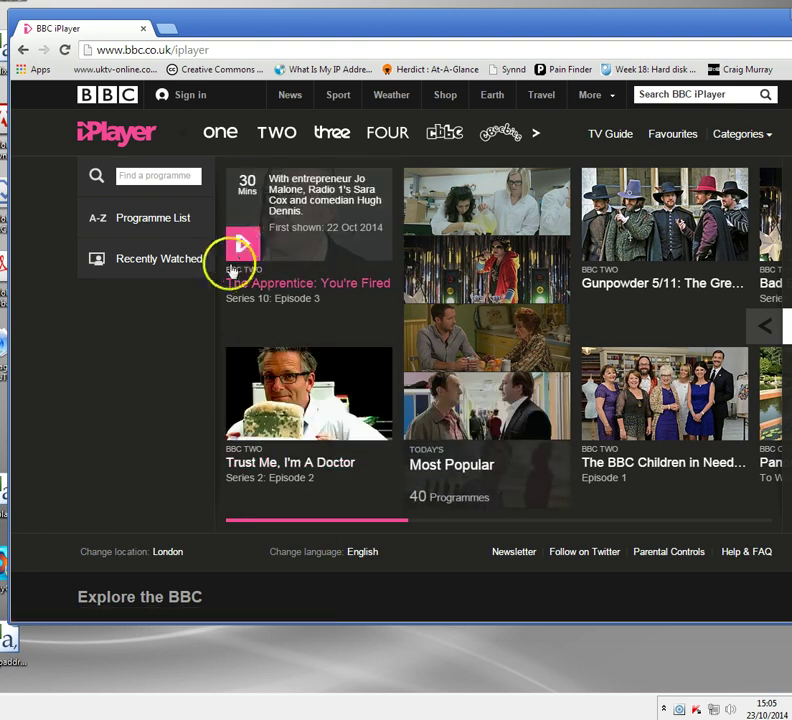
mouse_move(468, 256)
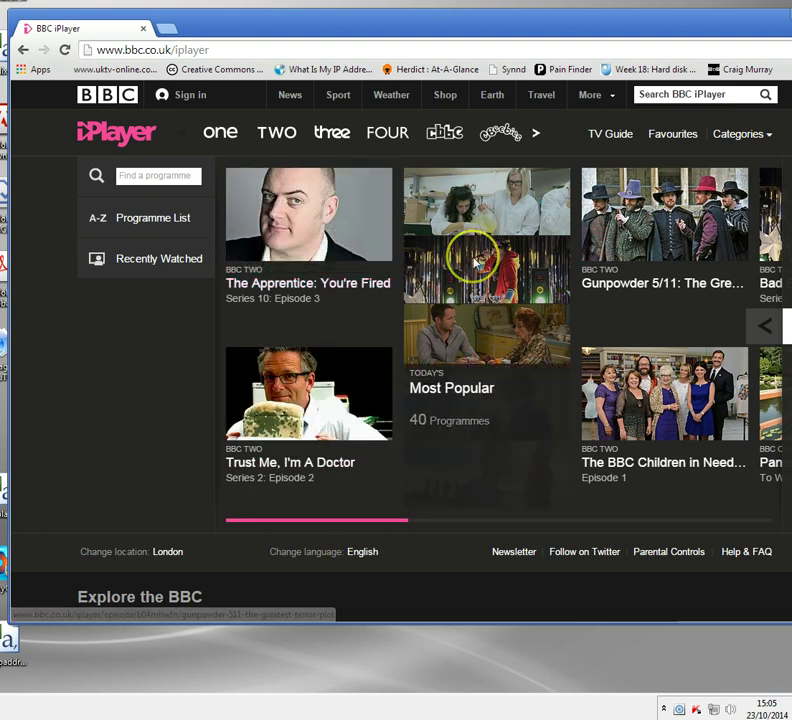
mouse_move(345, 269)
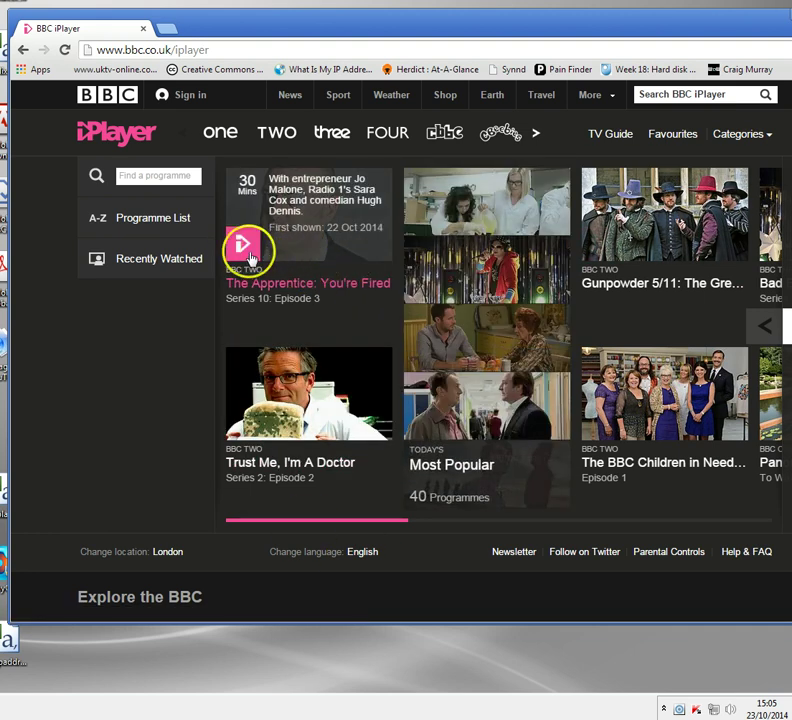
left_click(250, 256)
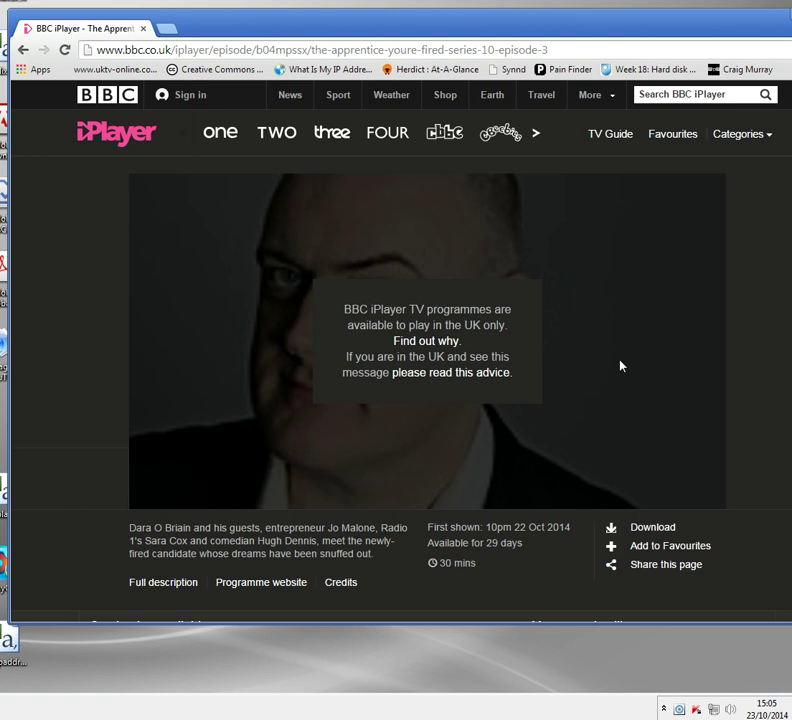
left_click(517, 324)
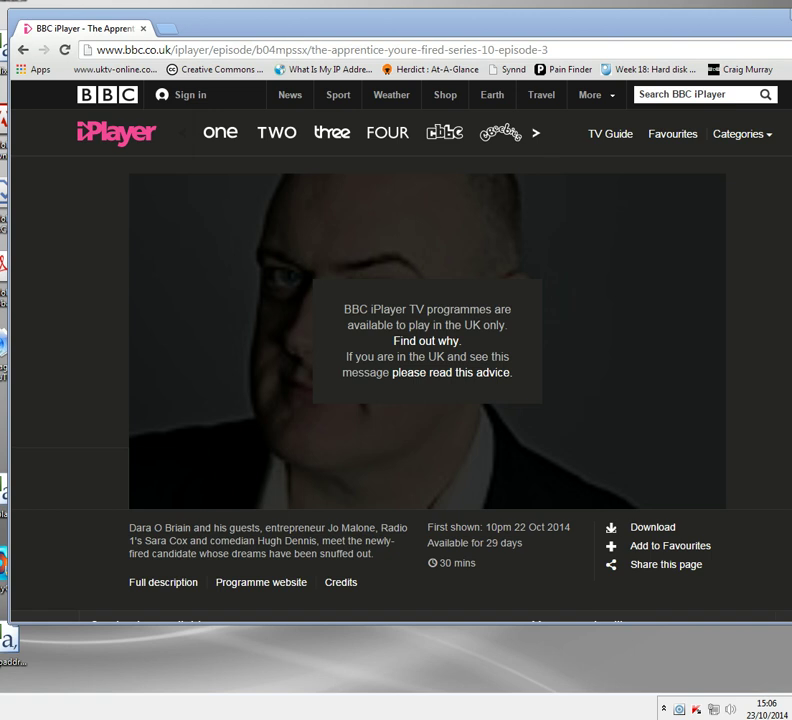
Restore the second Chrome window, show its Proxy.org tab and position the window.
key("alt+Tab")
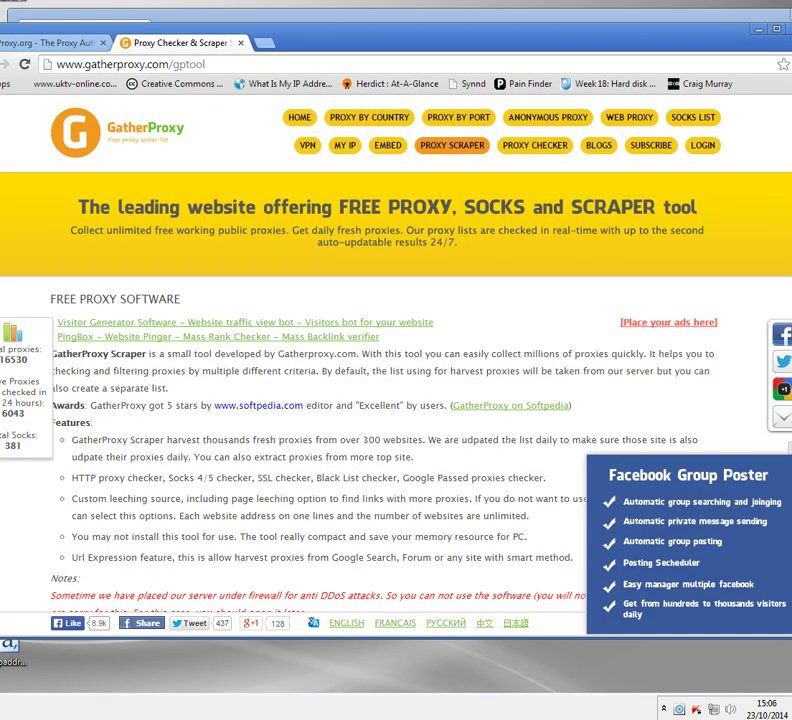
double_click(366, 35)
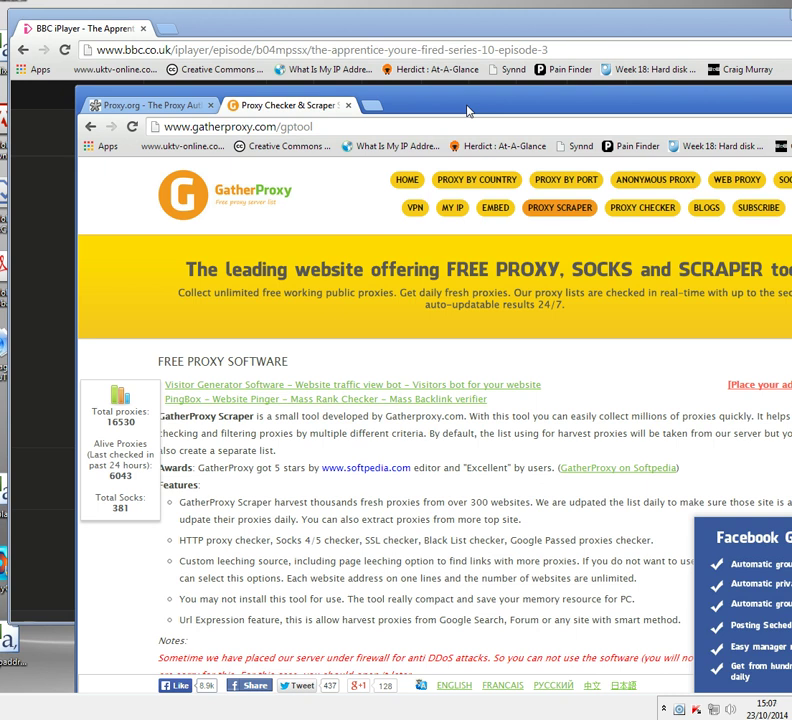
left_click(135, 105)
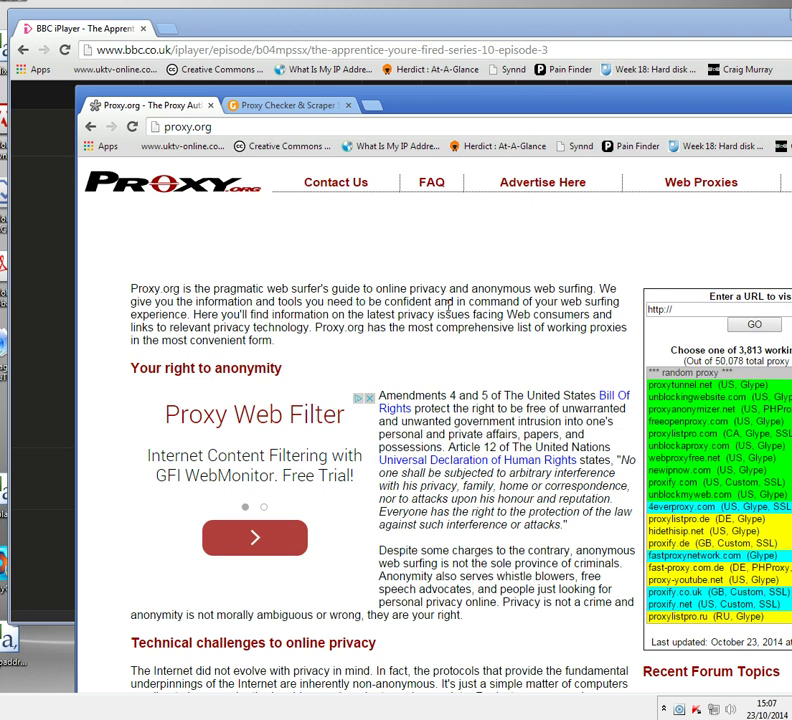
left_click_drag(679, 110, 633, 80)
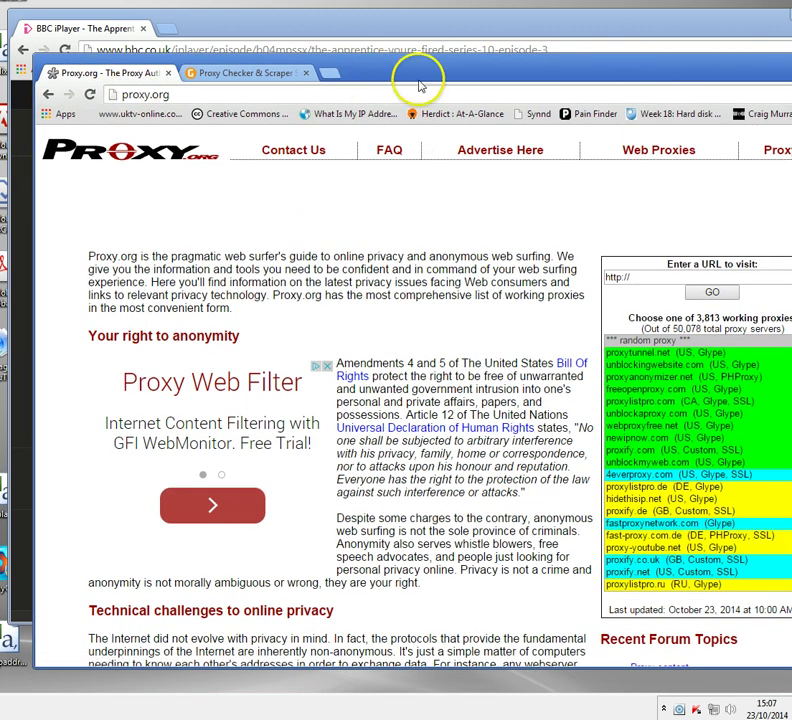
left_click_drag(421, 86, 386, 52)
scroll(362, 297, "down", 4)
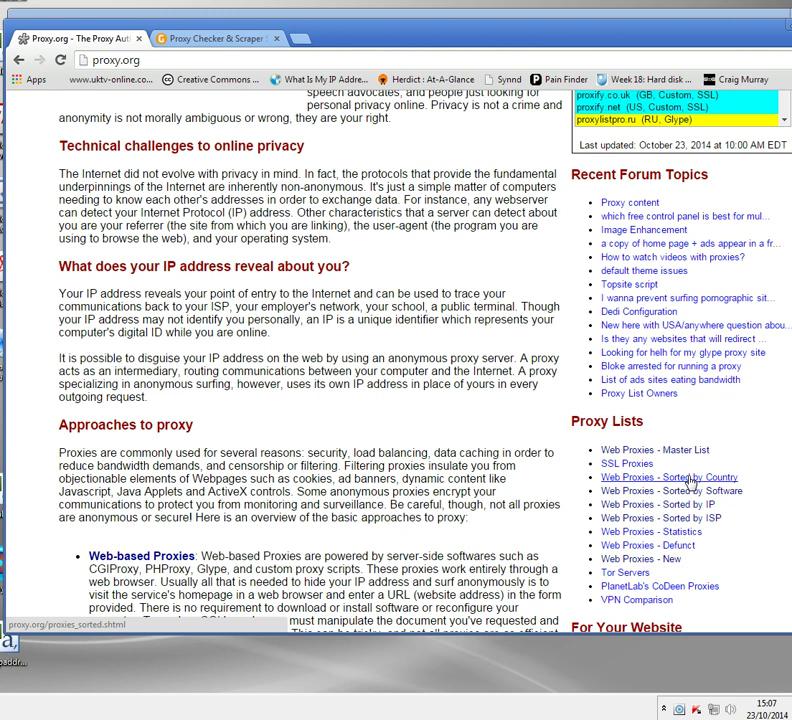
scroll(410, 500, "up", 5)
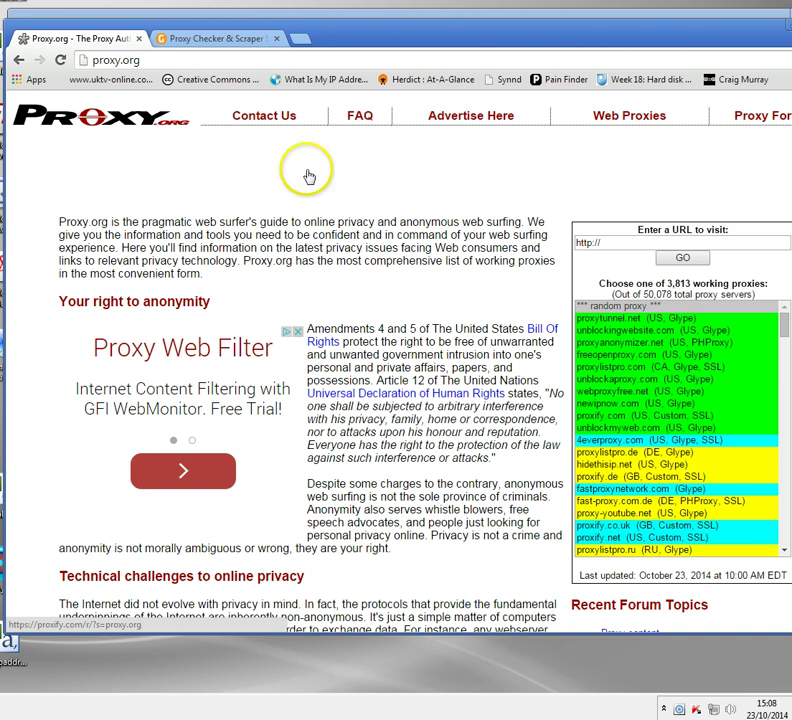
Show the GatherProxy Proxy Checker & Scraper tab and scroll to the GatherProxy 5.5 proxy table.
left_click(245, 40)
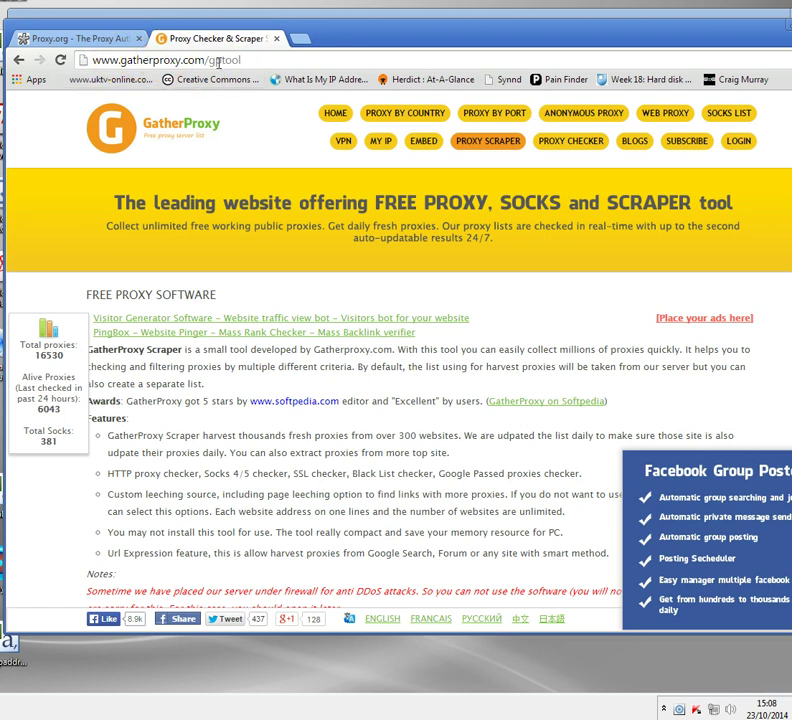
scroll(240, 244, "down", 6)
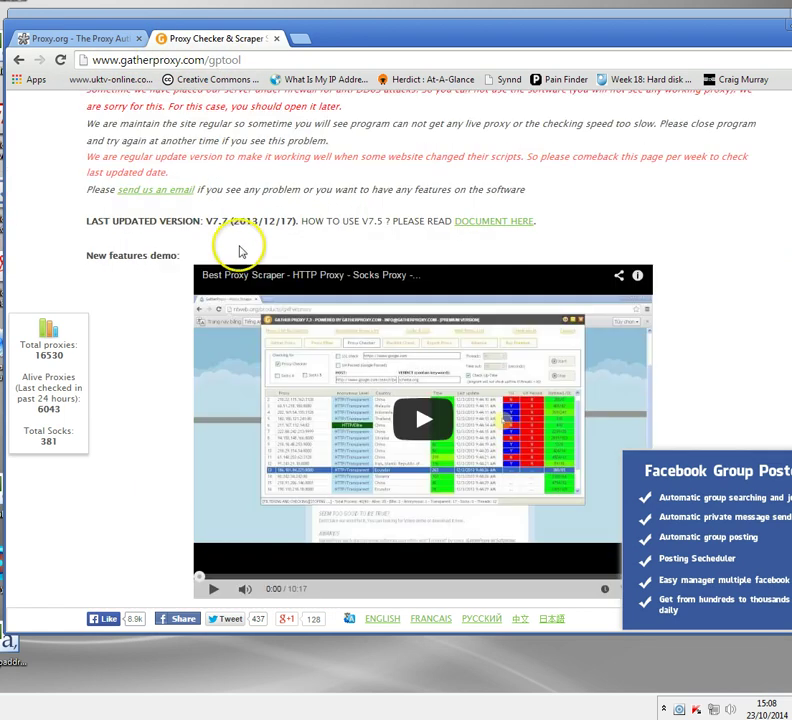
scroll(235, 215, "down", 5)
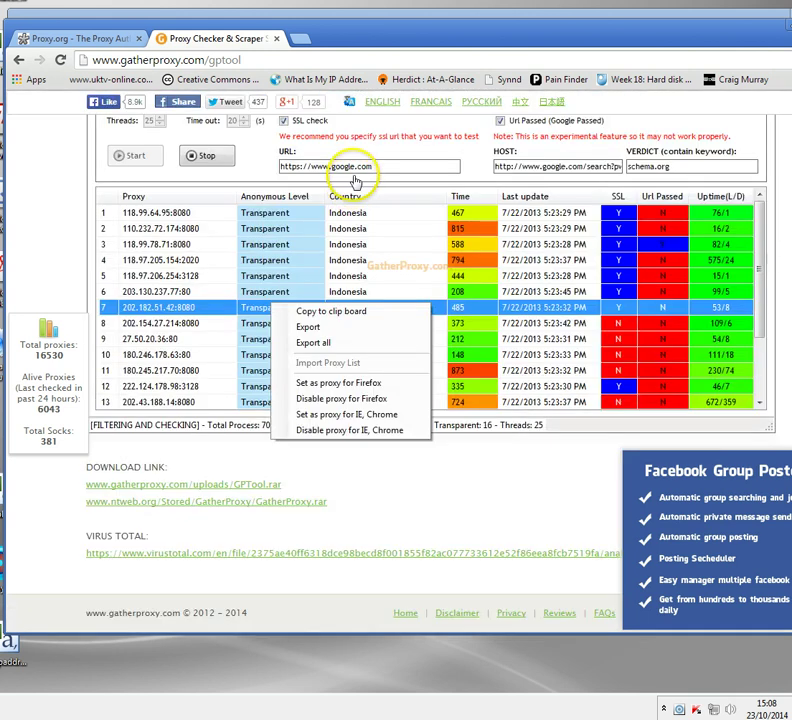
scroll(365, 240, "up", 3)
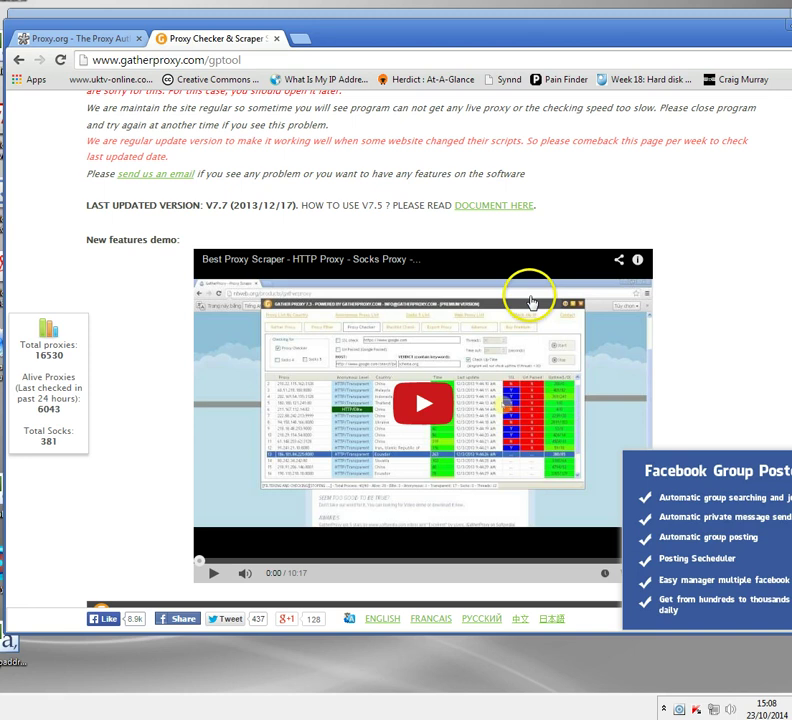
scroll(510, 265, "down", 5)
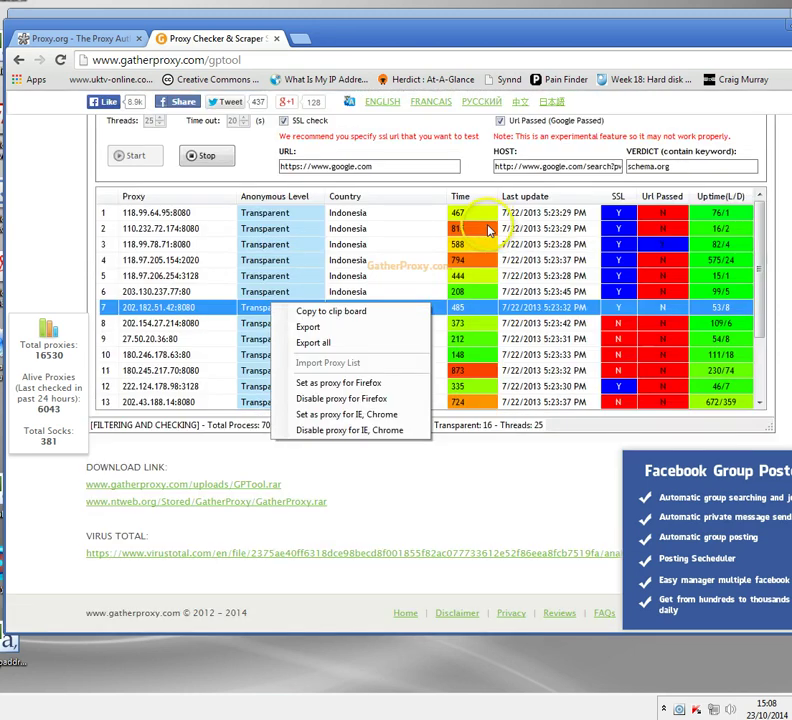
scroll(400, 305, "down", 2)
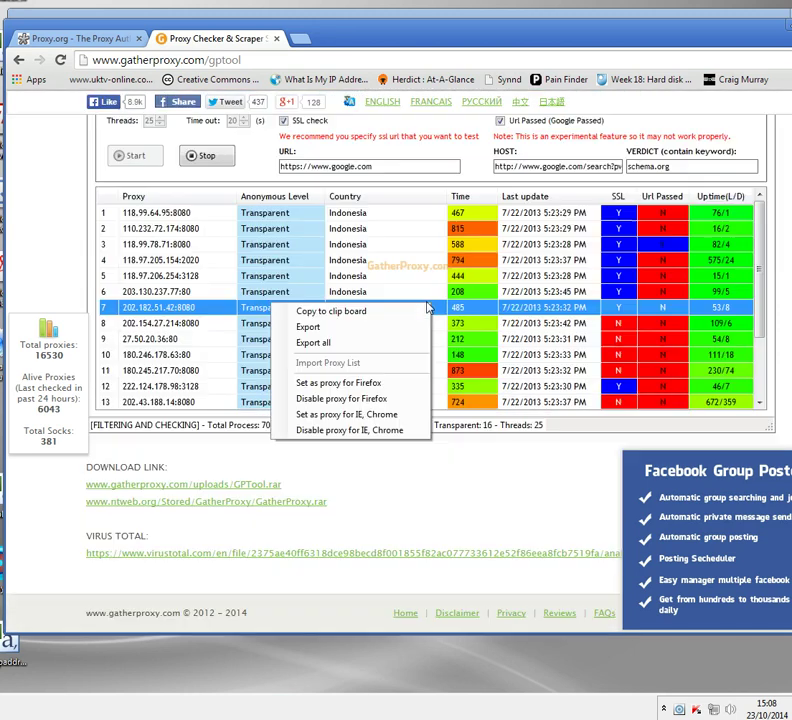
scroll(265, 155, "up", 1)
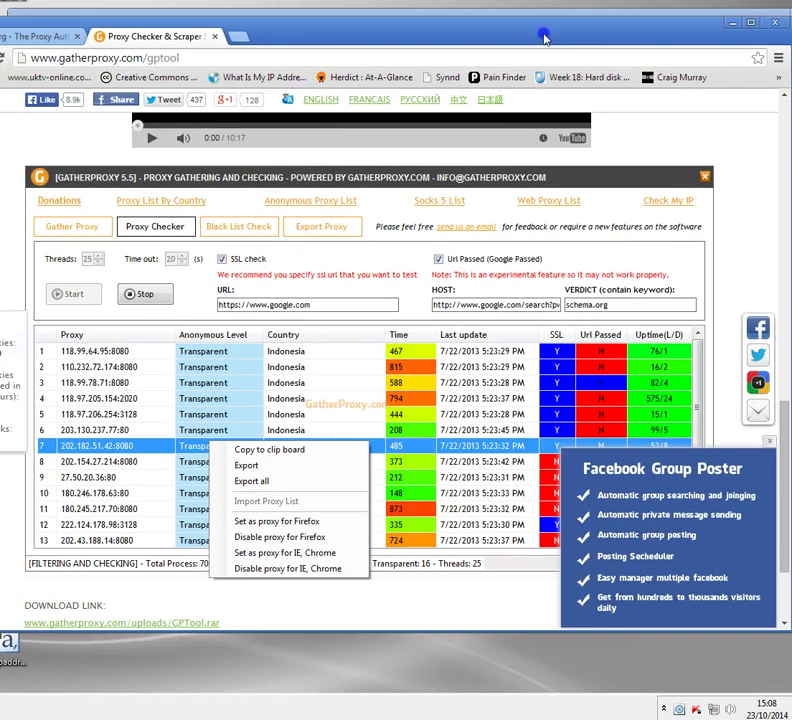
Open Chrome's Settings page and reveal its advanced settings.
left_click_drag(545, 38, 518, 35)
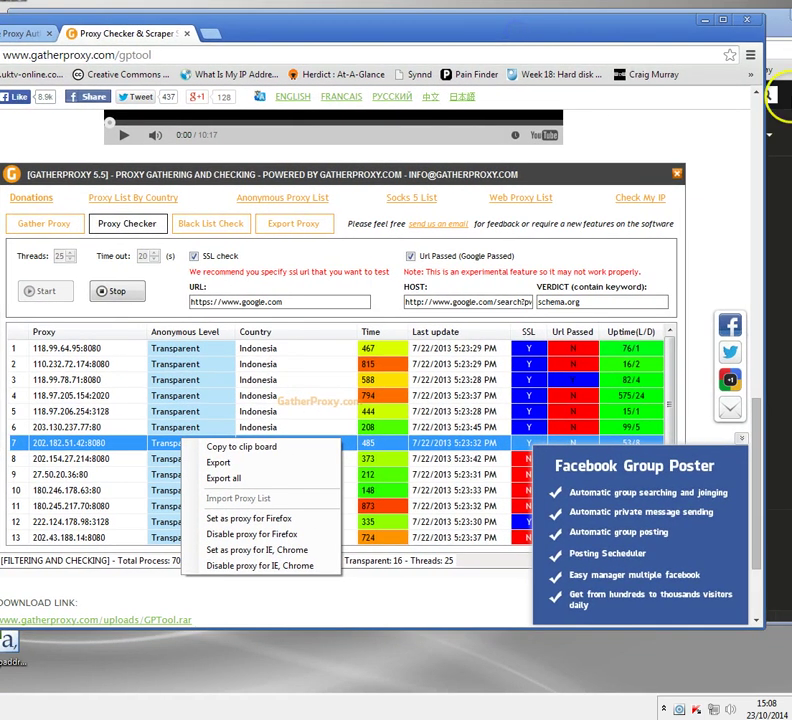
left_click(752, 58)
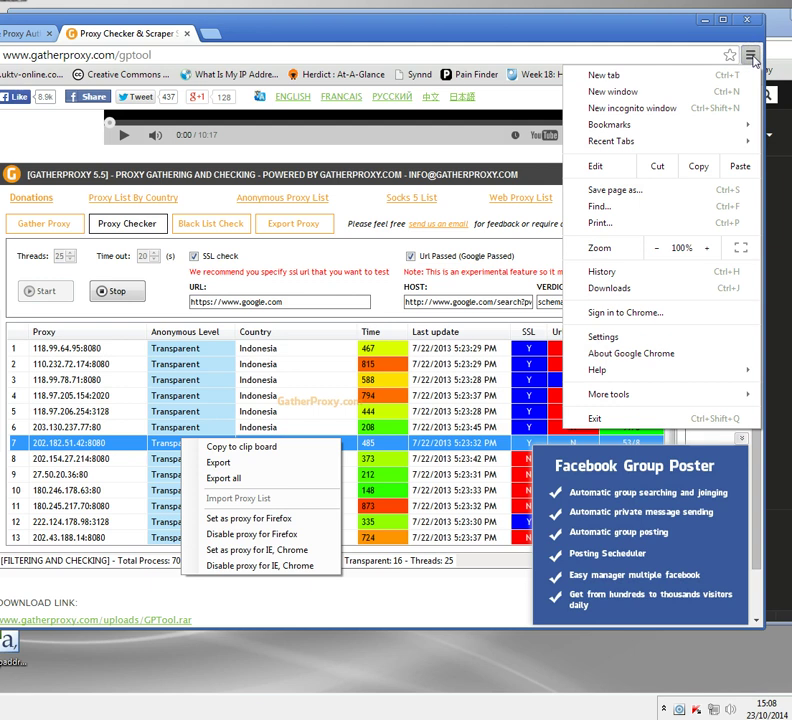
left_click(601, 340)
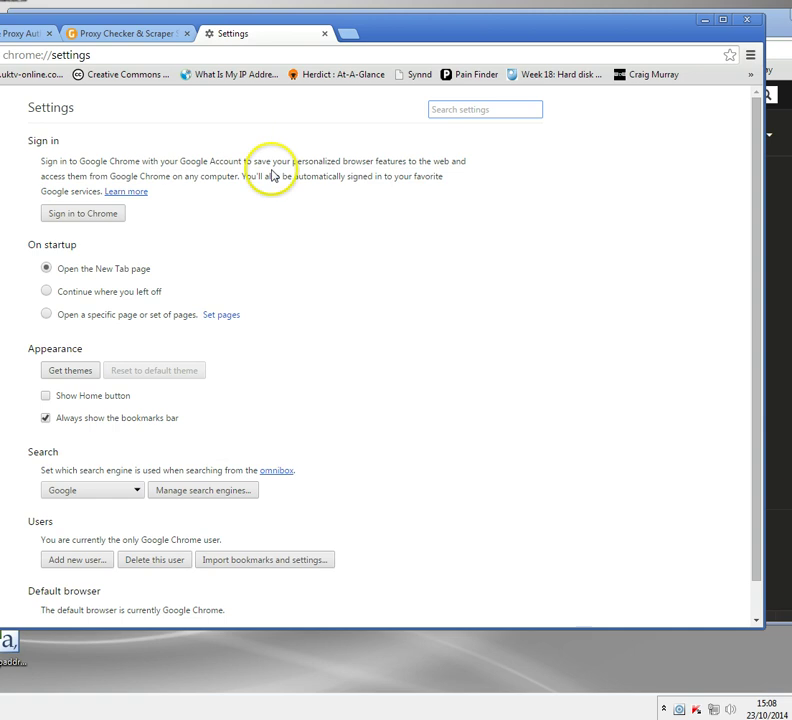
scroll(290, 232, "down", 1)
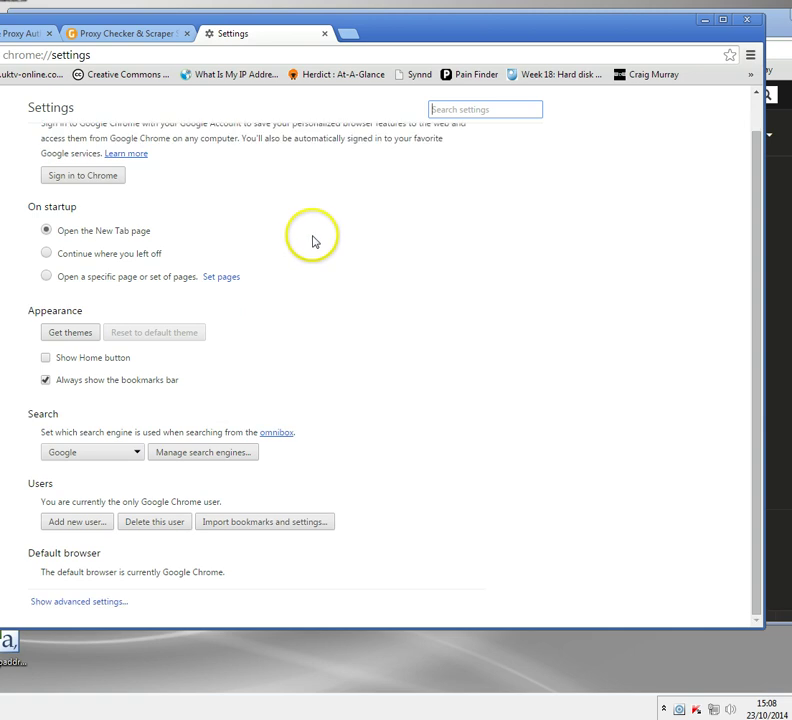
left_click(62, 602)
scroll(487, 353, "down", 4)
scroll(487, 353, "down", 5)
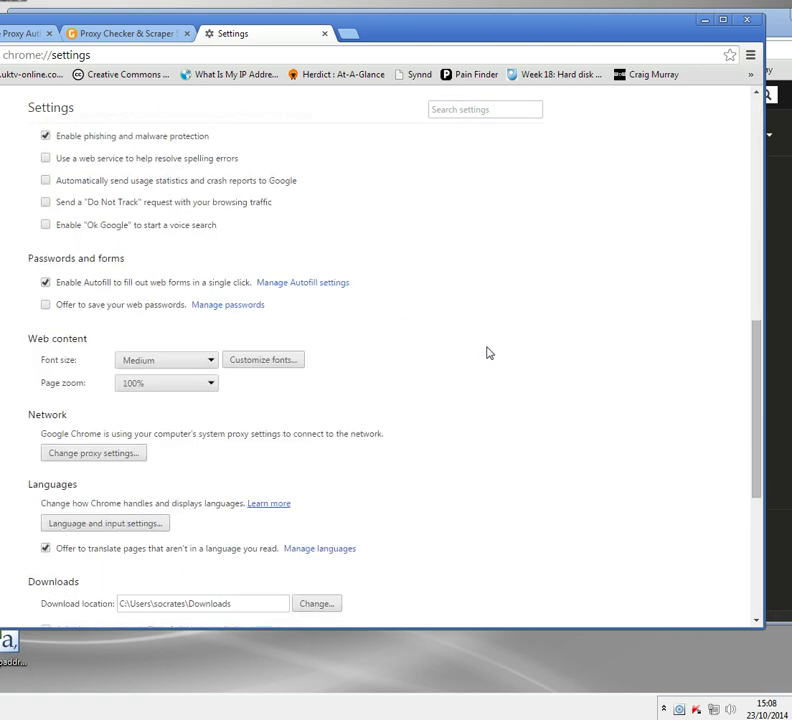
In the LAN settings, leave 'Use a proxy server' unchecked and confirm both dialogs with OK.
left_click(92, 238)
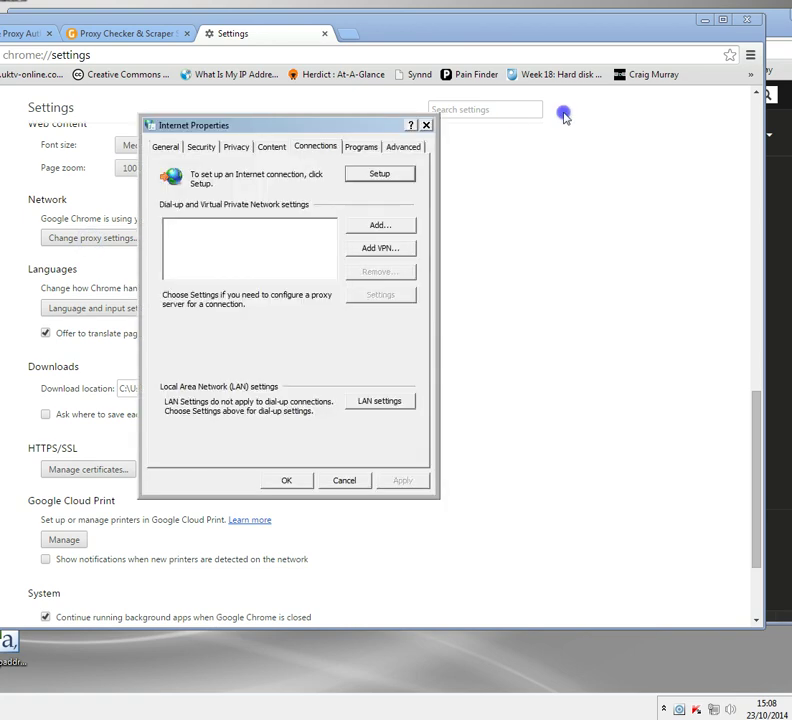
left_click_drag(238, 125, 309, 97)
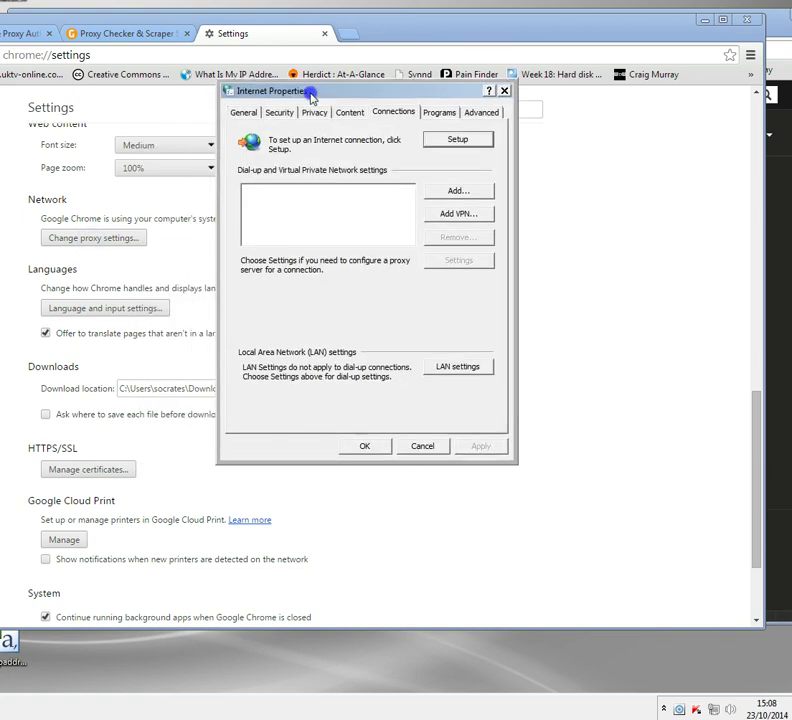
left_click(443, 366)
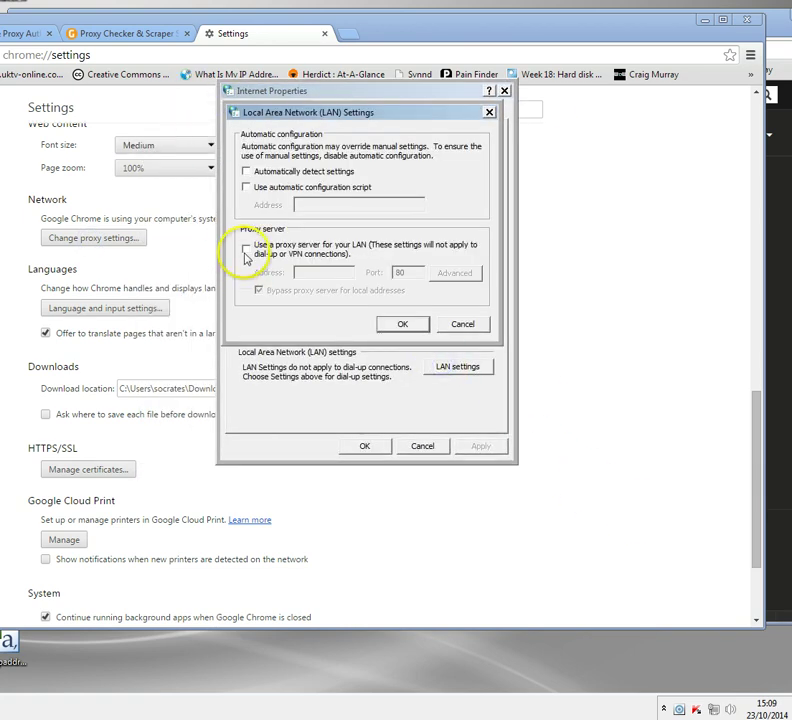
left_click(245, 248)
left_click(313, 272)
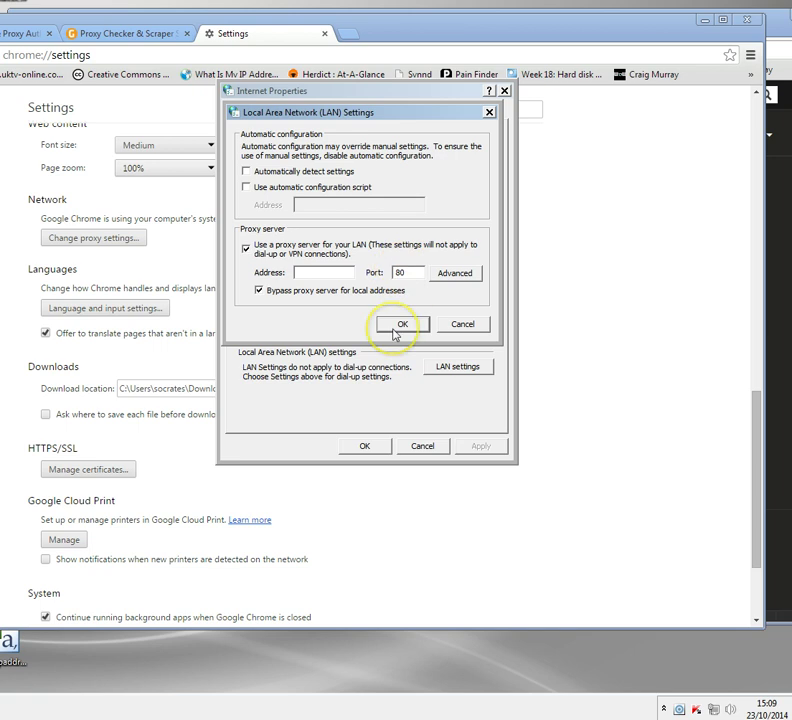
left_click(245, 248)
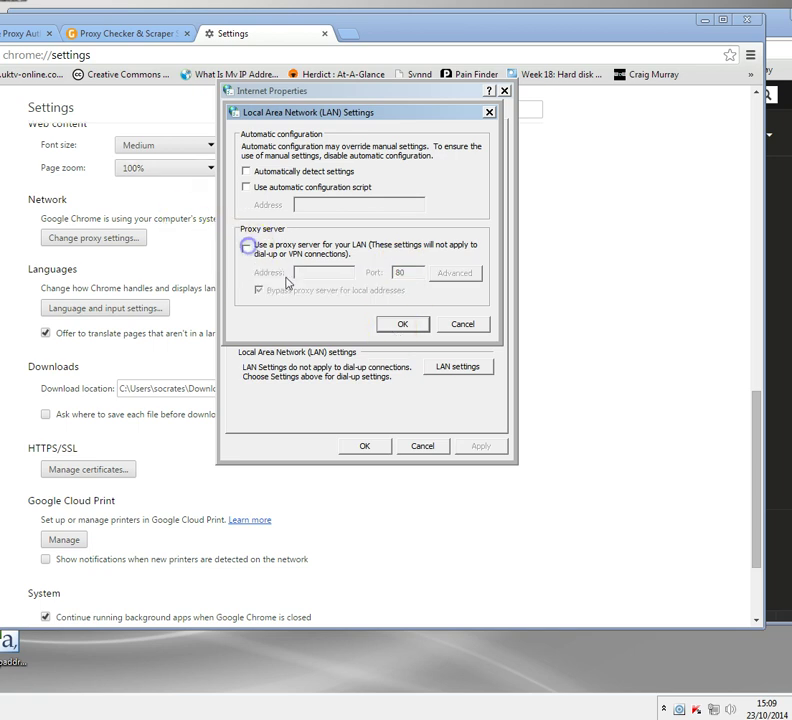
left_click(410, 325)
left_click(376, 447)
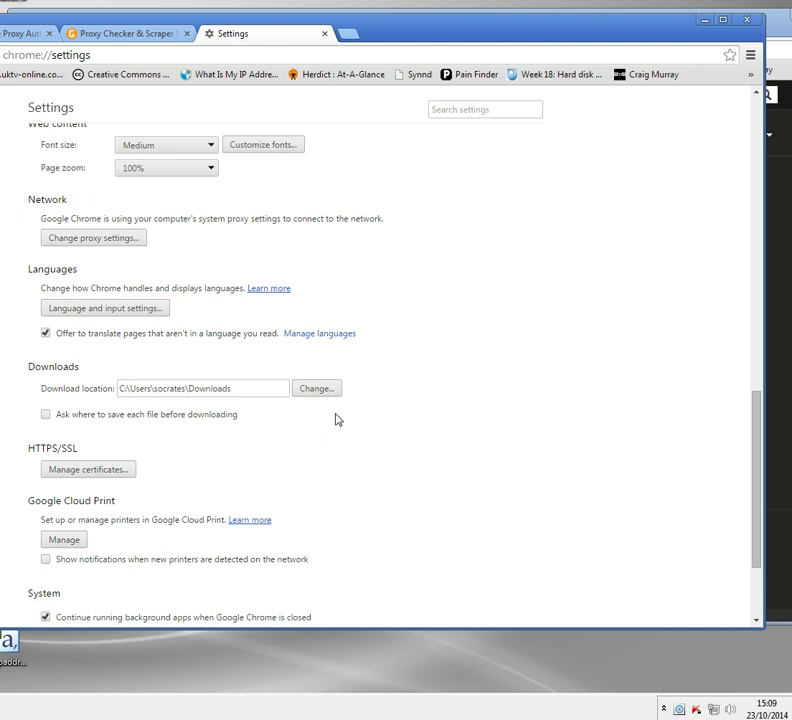
Close the Chrome Settings window and the BBC iPlayer window.
left_click_drag(419, 35, 449, 90)
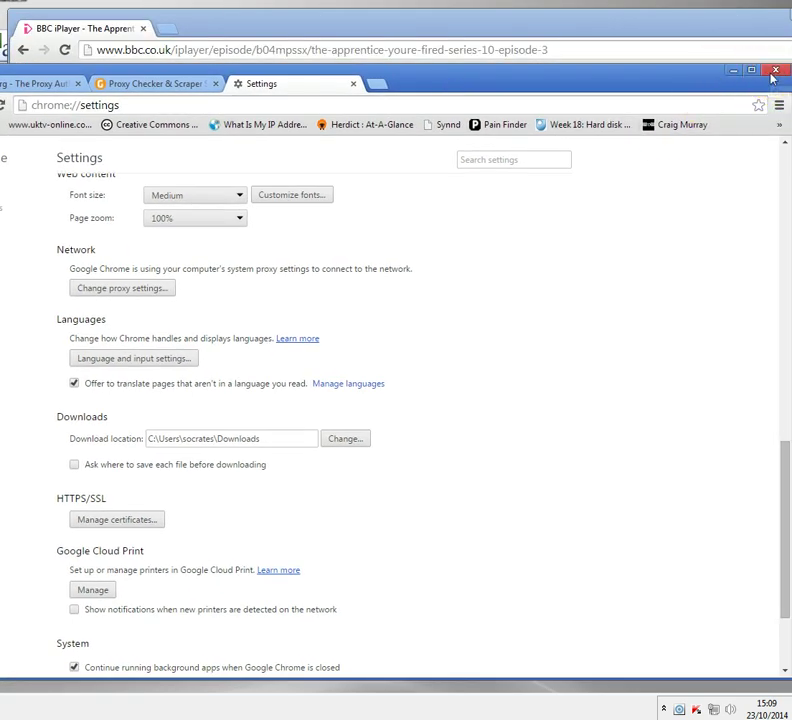
left_click(774, 72)
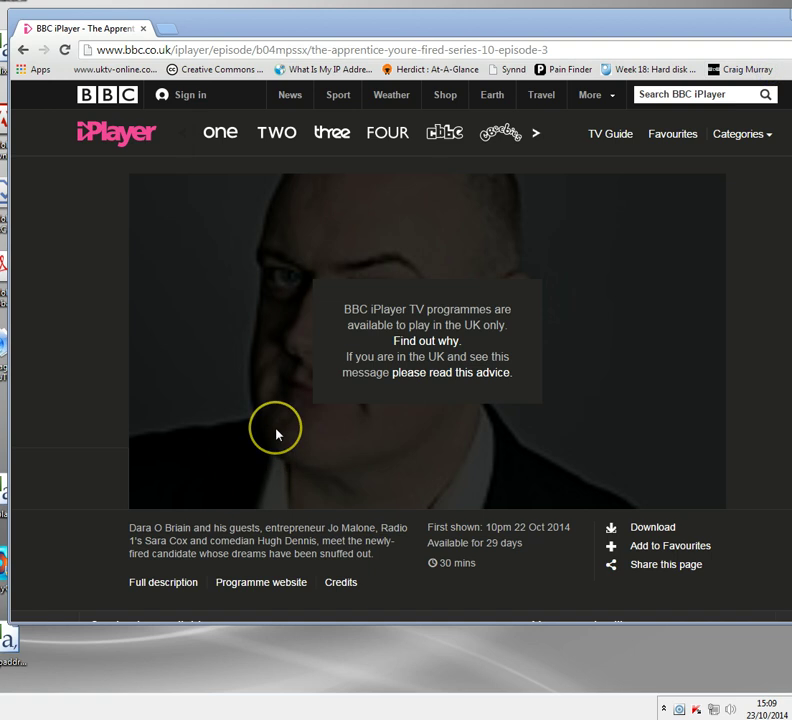
left_click(145, 32)
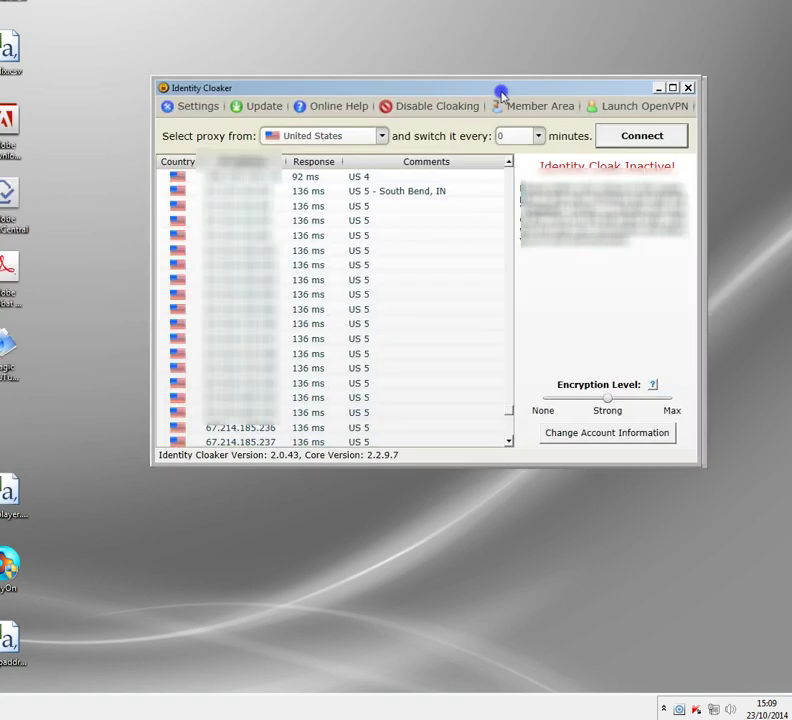
Bring Identity Cloaker to the front from the tray and connect through a UK 6 proxy.
left_click(663, 709)
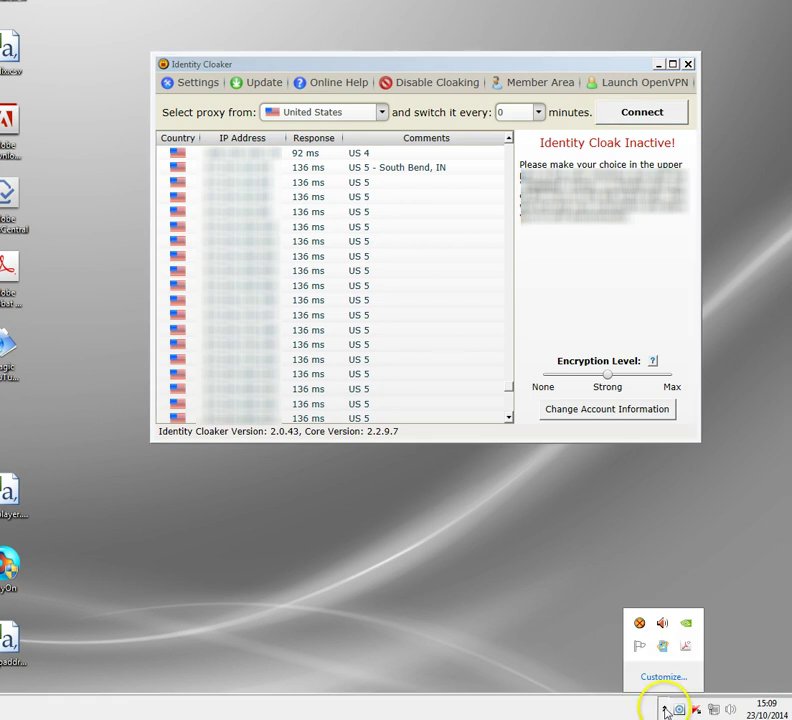
left_click(447, 66)
left_click_drag(508, 382, 499, 198)
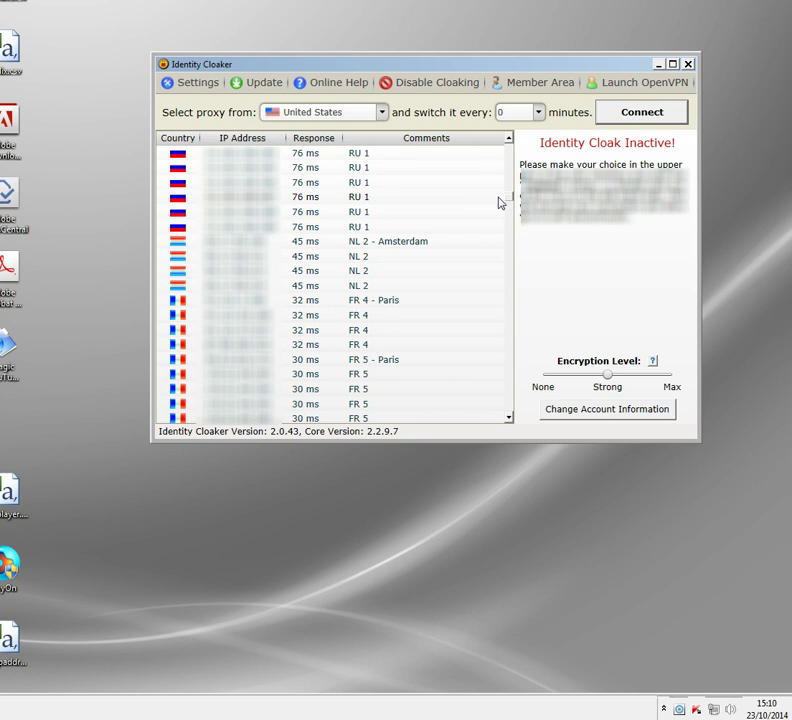
left_click_drag(508, 199, 502, 236)
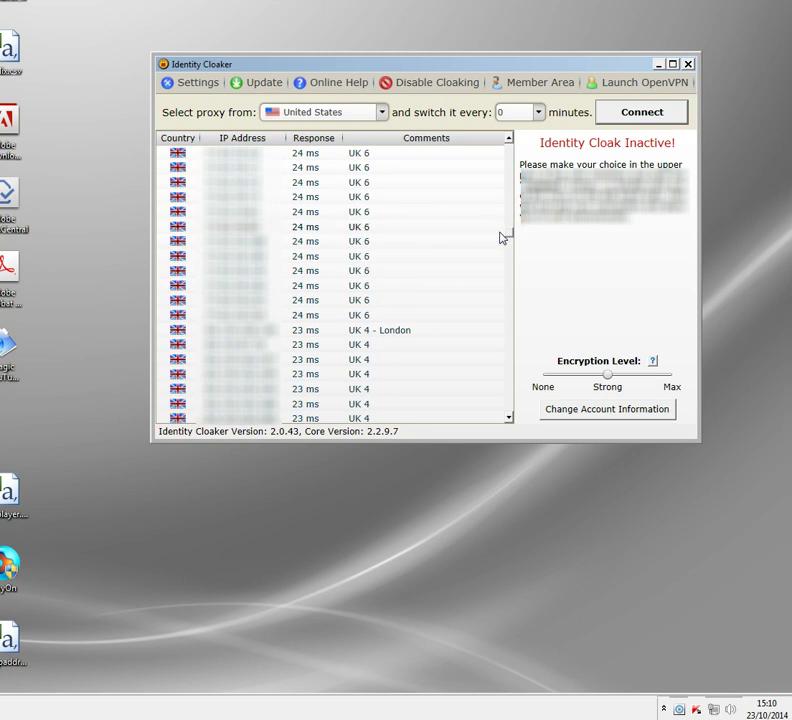
left_click(228, 262)
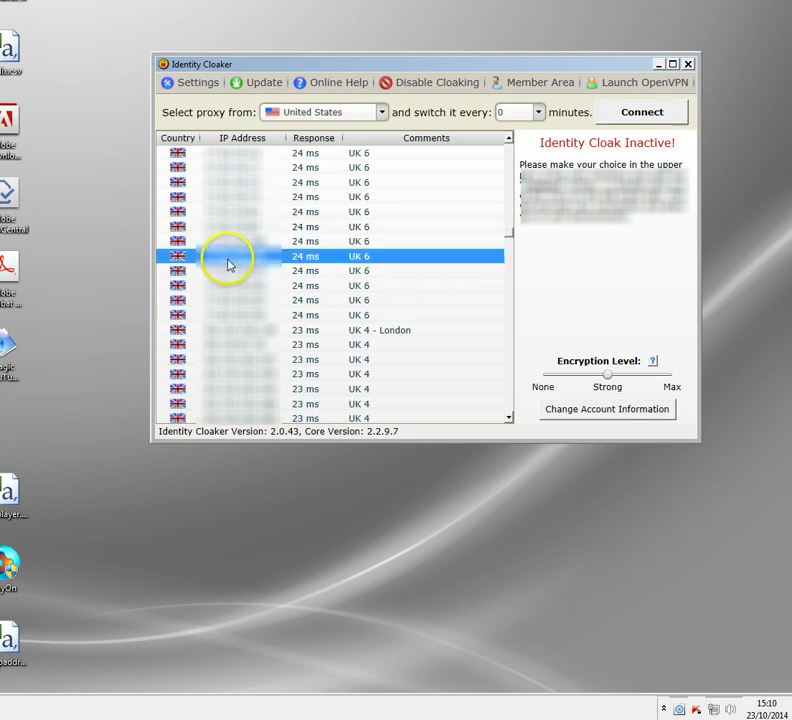
double_click(228, 264)
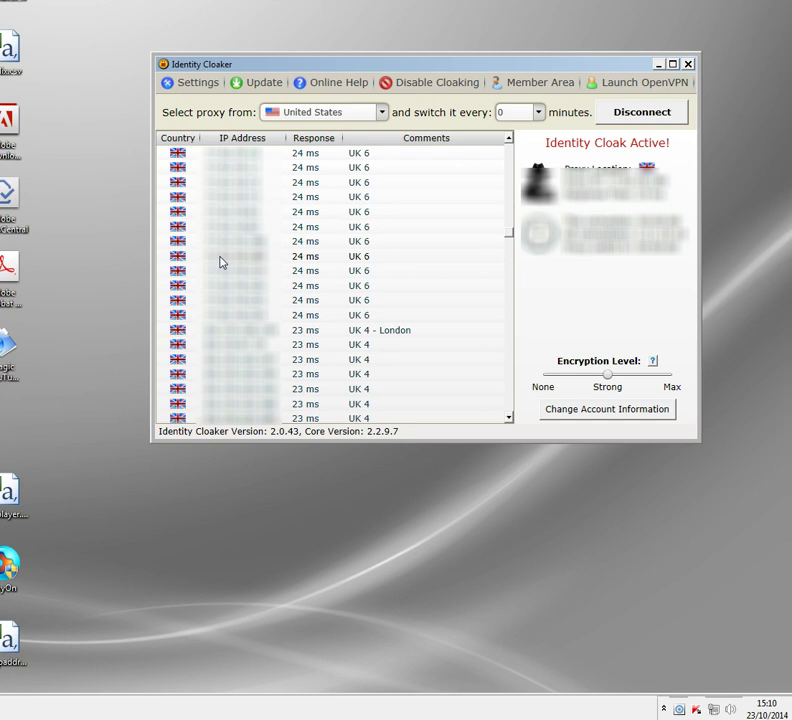
left_click(658, 64)
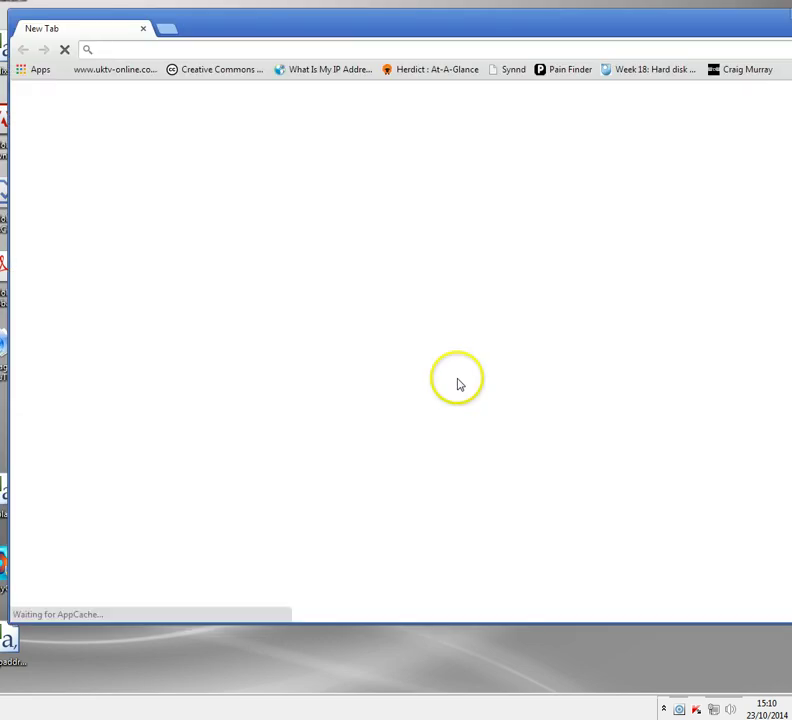
type("bbc.co.uk")
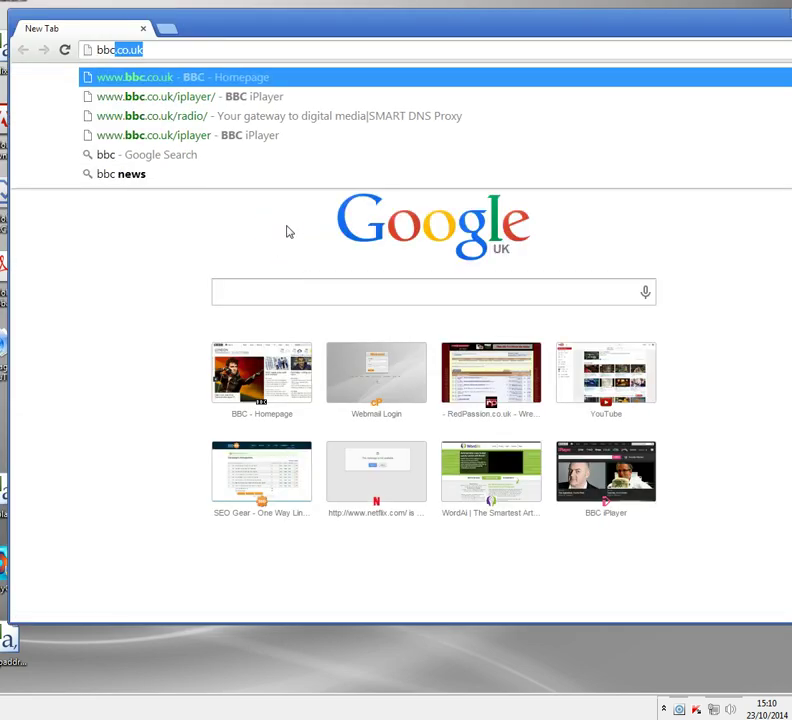
key("Down")
key("Return")
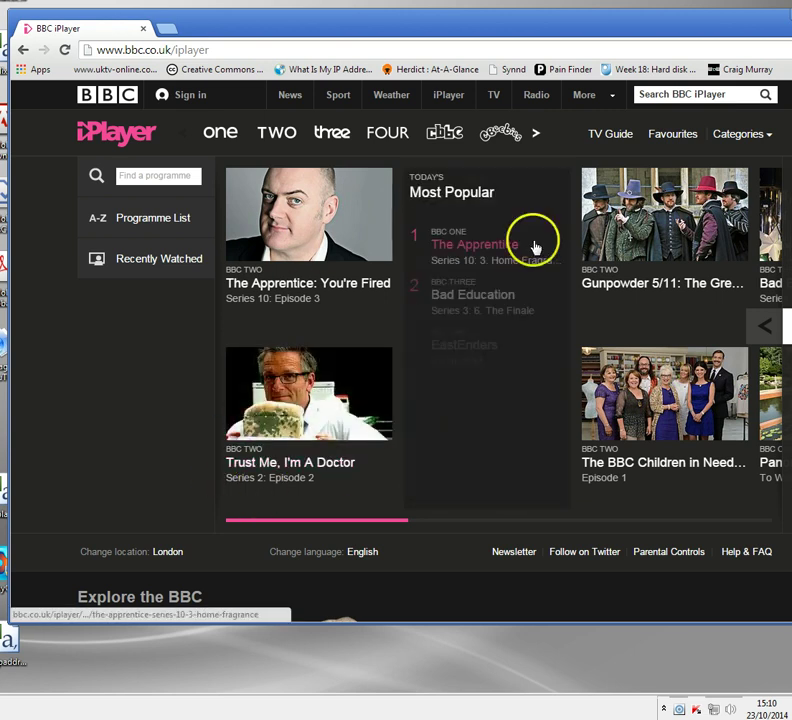
Play The Apprentice: You're Fired Series 10 Episode 3 from Most Popular and pause at 00:04.
left_click(240, 264)
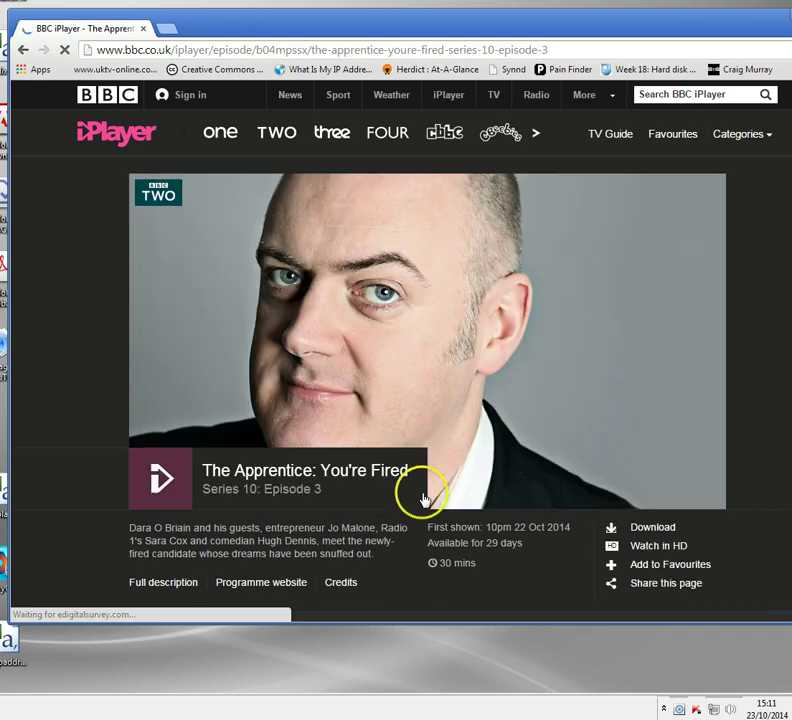
left_click(172, 492)
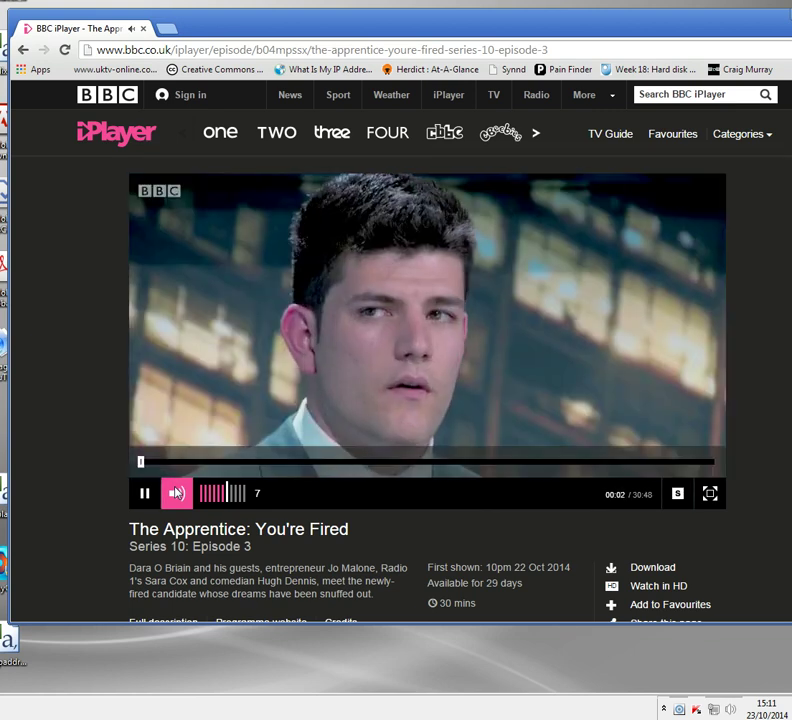
left_click(157, 495)
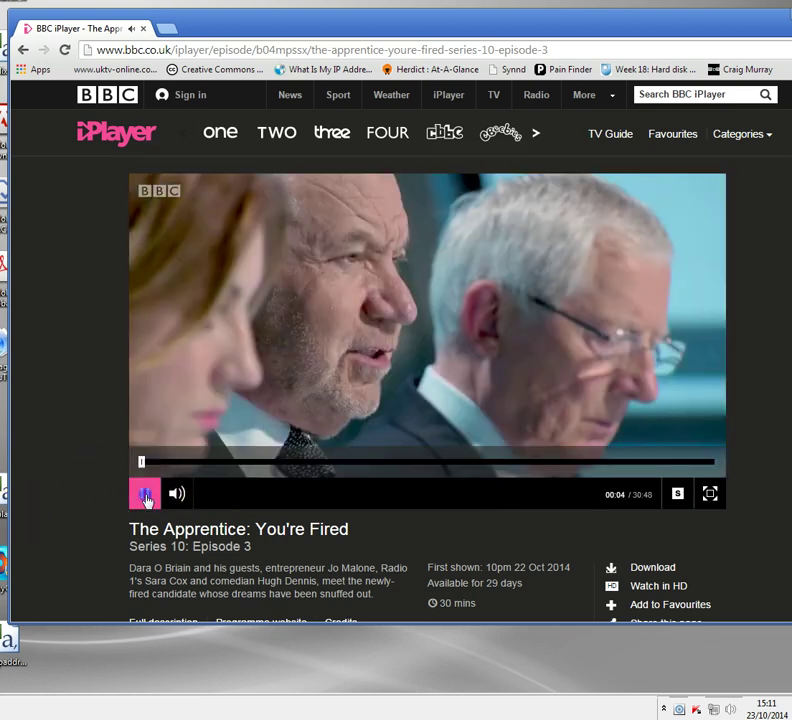